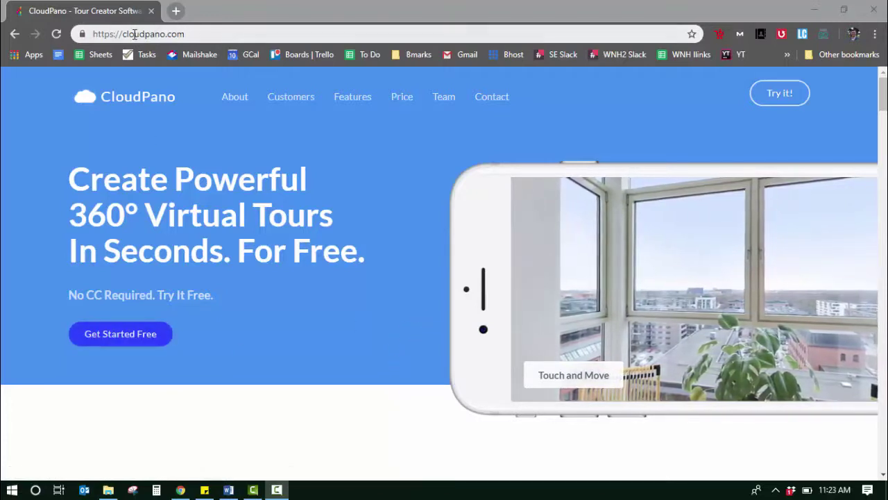
- Start a free tour from the CloudPano homepage to reach the New Tour upload page
{"action": "left_click", "coordinate": [133, 335]}
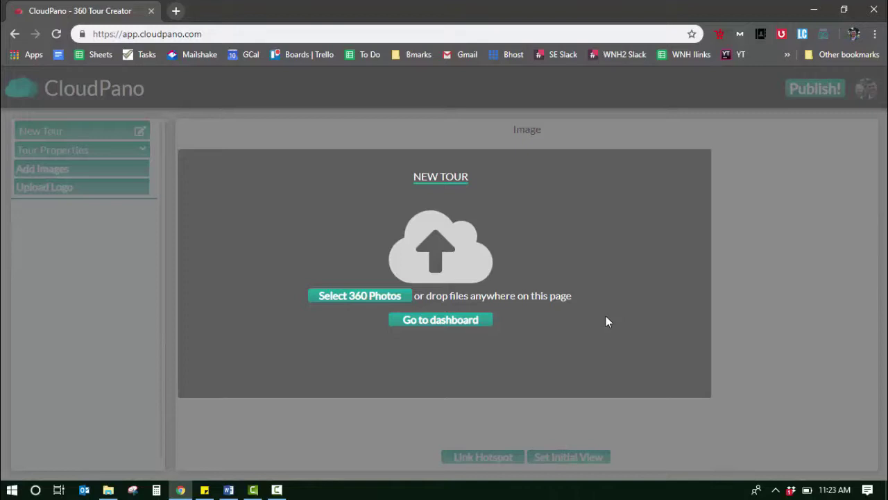
- Upload living_final.jpg, pano+(1)+after.jpg and pano+(1)+before.jpg as the tour's 360 photos
{"action": "left_click", "coordinate": [353, 298]}
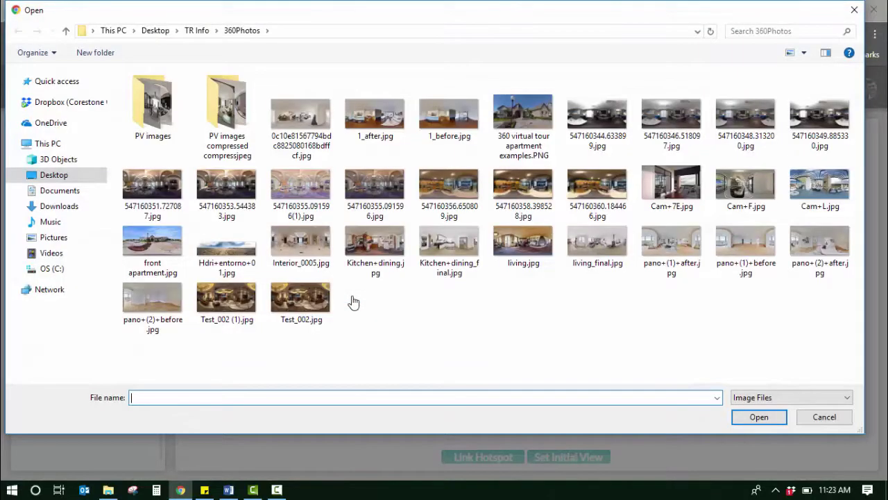
{"action": "left_click", "coordinate": [609, 255]}
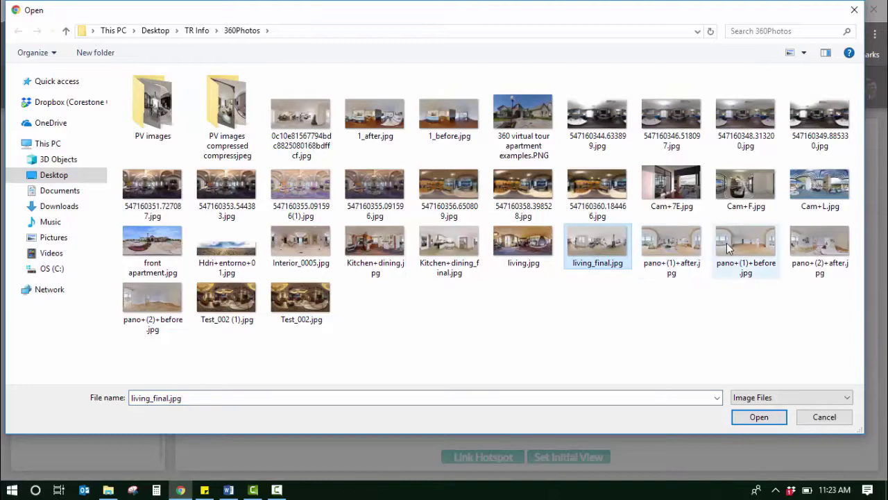
{"action": "left_click", "coordinate": [729, 249], "text": "shift"}
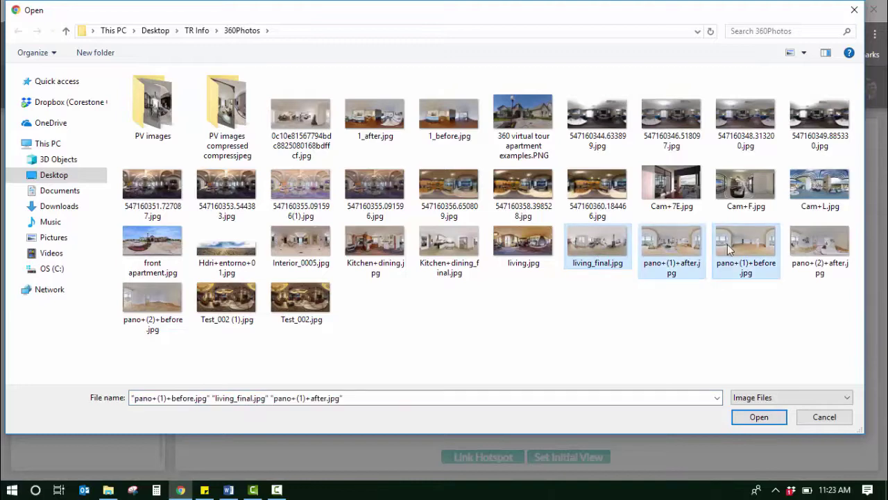
{"action": "left_click", "coordinate": [775, 417]}
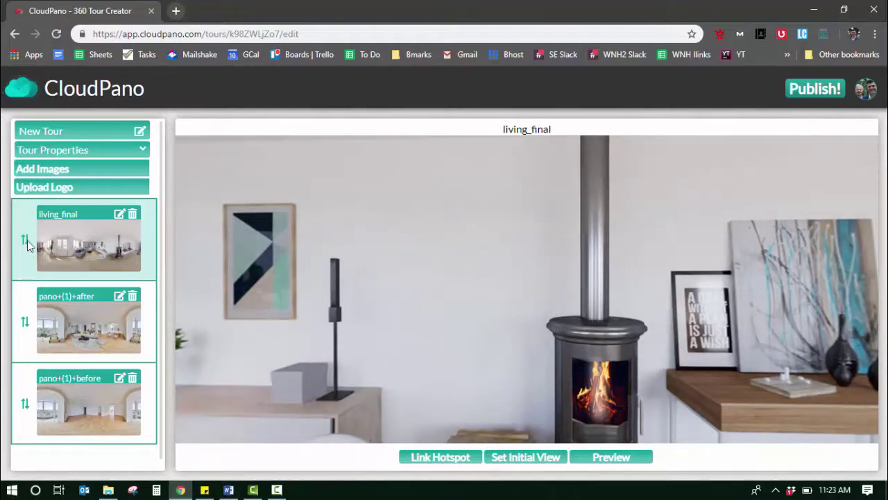
- Move pano+(1)+after to the top of the scene list and set its initial view facing the sofa and poster
{"action": "left_click_drag", "start_coordinate": [26, 241], "coordinate": [21, 343]}
{"action": "left_click_drag", "start_coordinate": [21, 412], "coordinate": [33, 305]}
{"action": "left_click", "coordinate": [74, 247]}
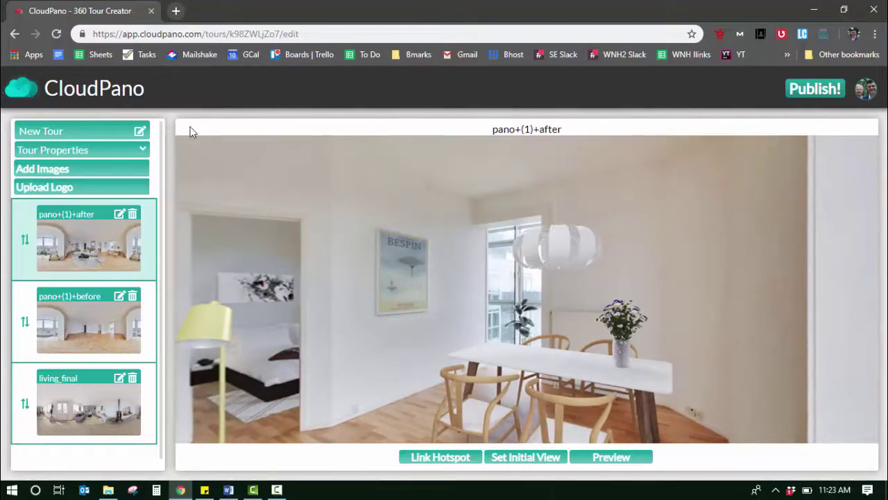
{"action": "left_click_drag", "start_coordinate": [423, 322], "coordinate": [655, 323]}
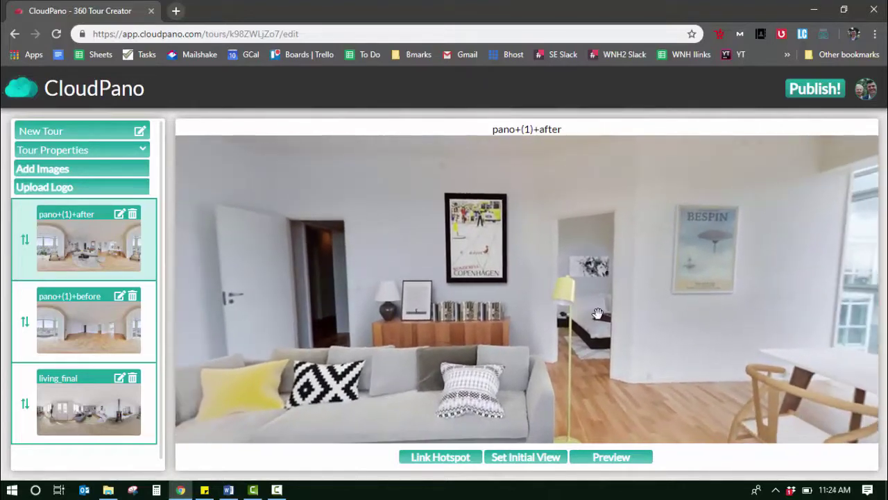
{"action": "left_click", "coordinate": [526, 462]}
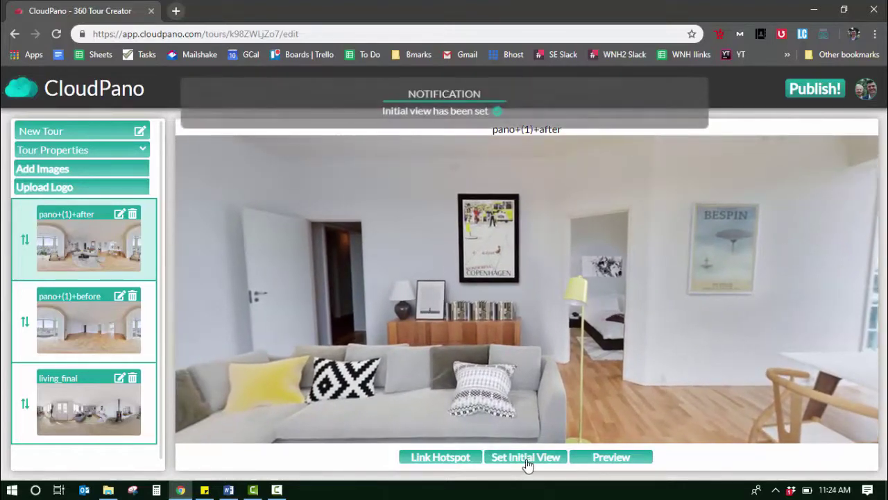
- Rename the first two photos Room 1 and Room 2
{"action": "left_click", "coordinate": [119, 214]}
{"action": "triple_click", "coordinate": [95, 216]}
{"action": "type", "text": "Room 1"}
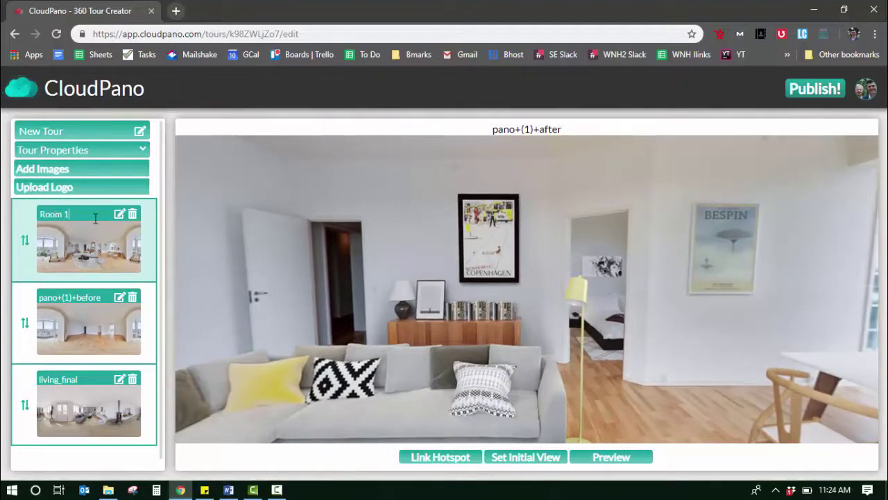
{"action": "key", "text": "Return"}
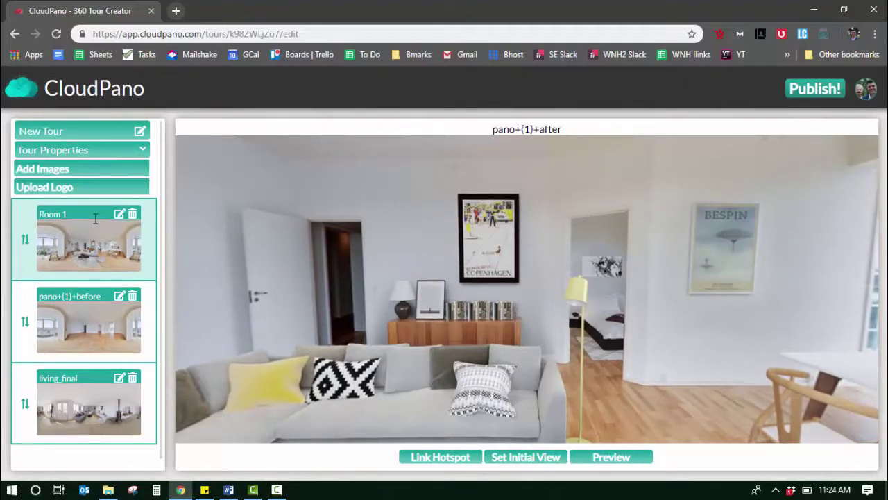
{"action": "left_click", "coordinate": [119, 295]}
{"action": "triple_click", "coordinate": [98, 298]}
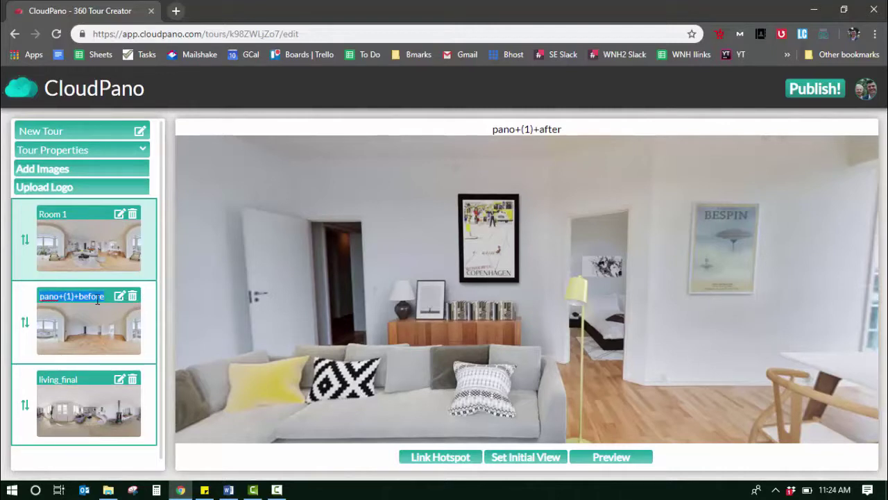
{"action": "type", "text": "Room 2"}
{"action": "key", "text": "Return"}
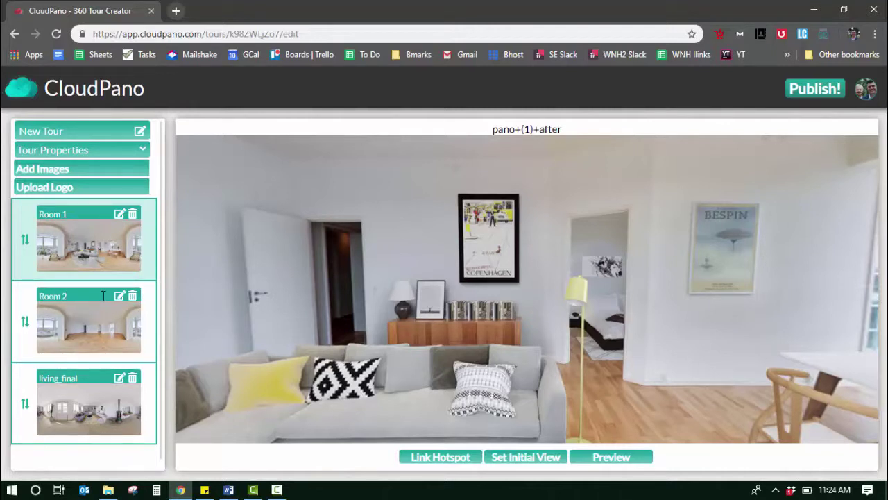
- Rename the third photo Room 3, then set Room 2's initial view facing the open doorways
{"action": "left_click", "coordinate": [119, 377]}
{"action": "triple_click", "coordinate": [74, 378]}
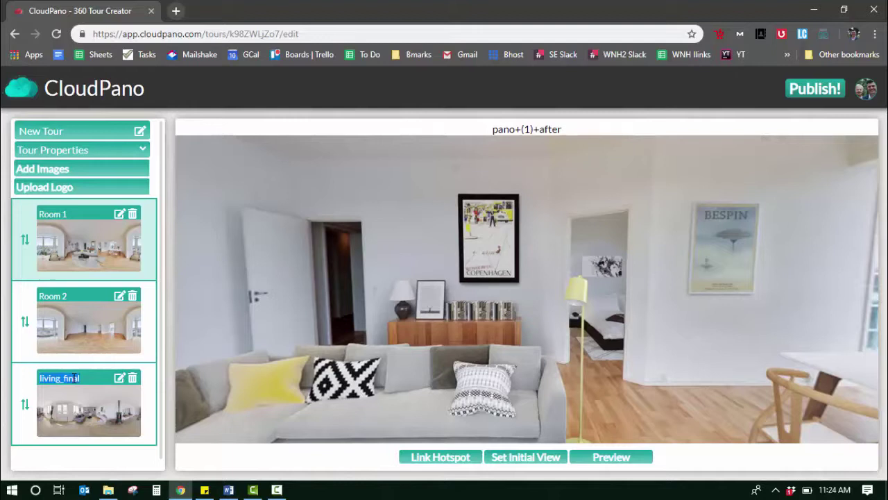
{"action": "type", "text": "Room 3"}
{"action": "key", "text": "Return"}
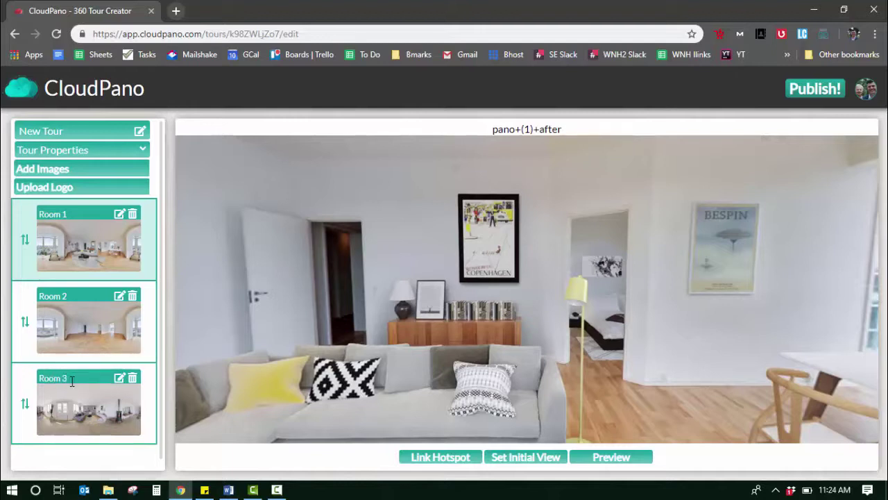
{"action": "left_click", "coordinate": [100, 319]}
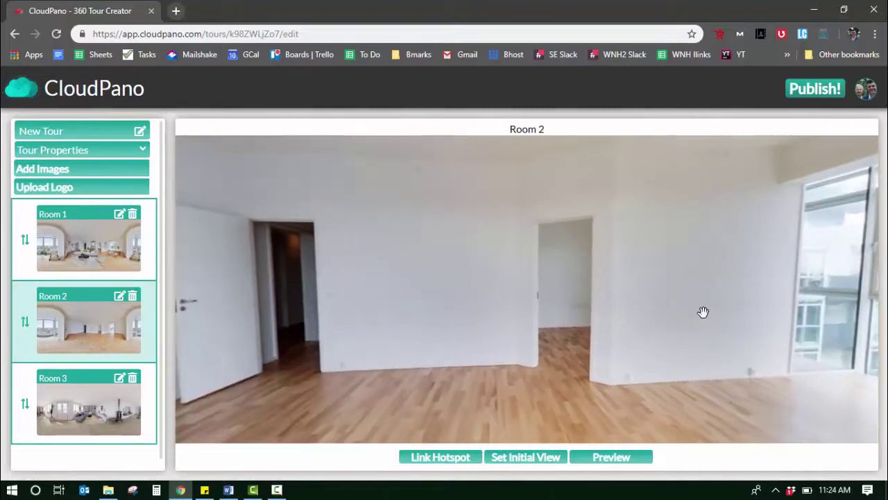
{"action": "left_click", "coordinate": [525, 458]}
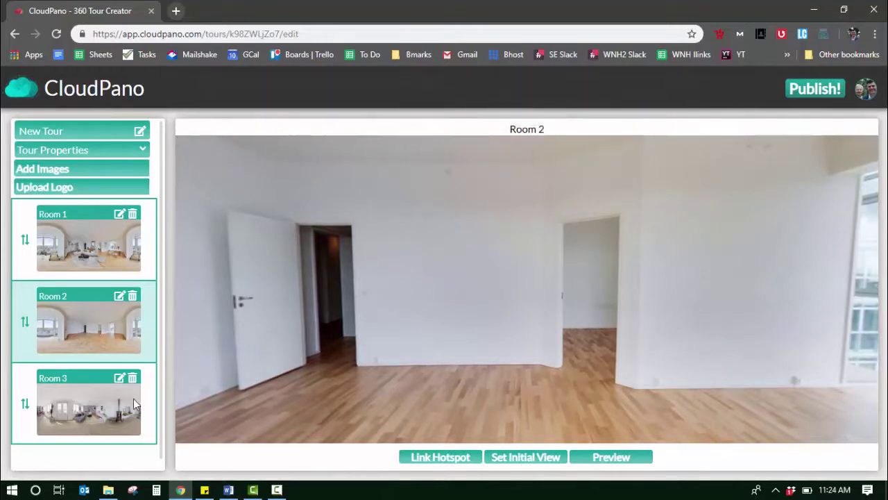
- Place a link hotspot on Room 1's left doorway that leads to Room 2
{"action": "left_click", "coordinate": [90, 255]}
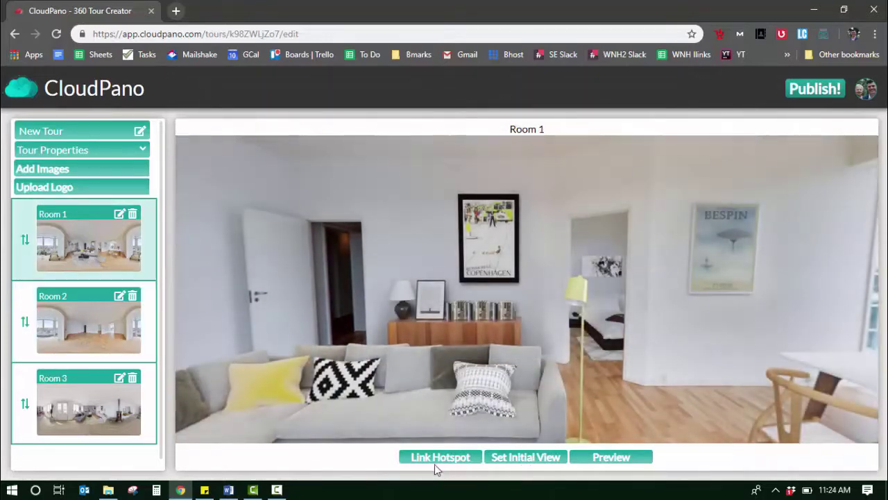
{"action": "left_click", "coordinate": [436, 457]}
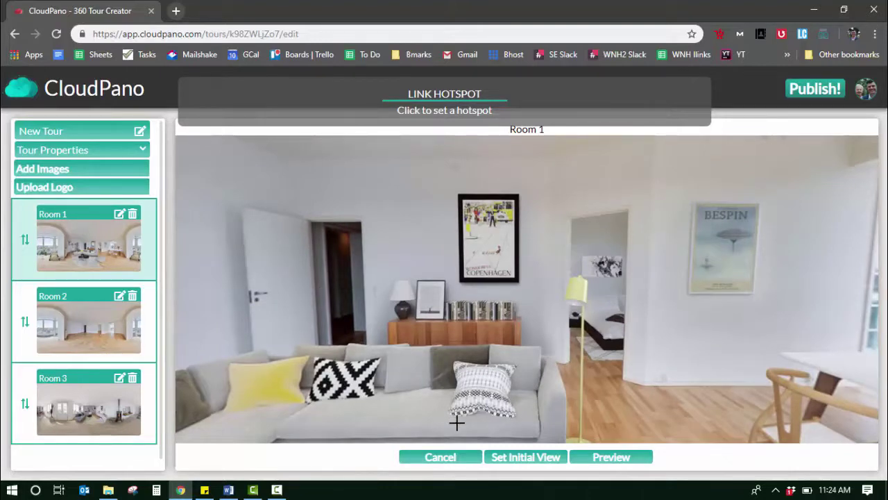
{"action": "left_click", "coordinate": [343, 280]}
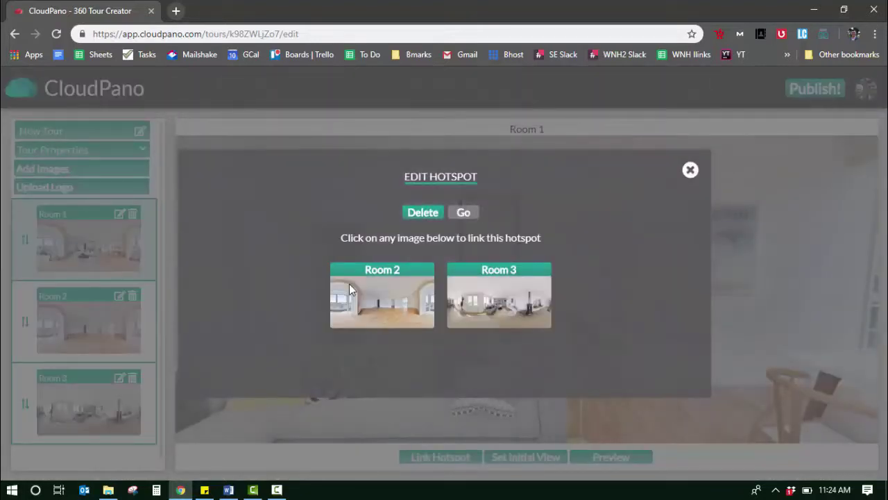
{"action": "left_click", "coordinate": [371, 299]}
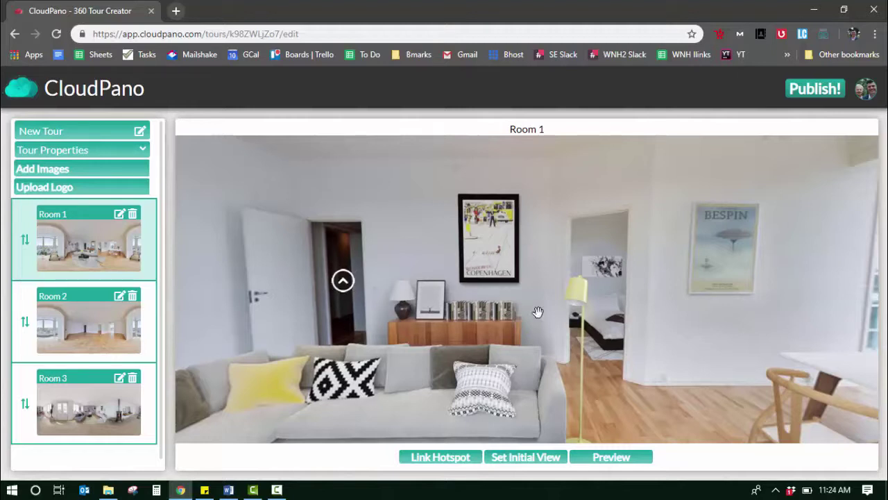
{"action": "left_click", "coordinate": [611, 457]}
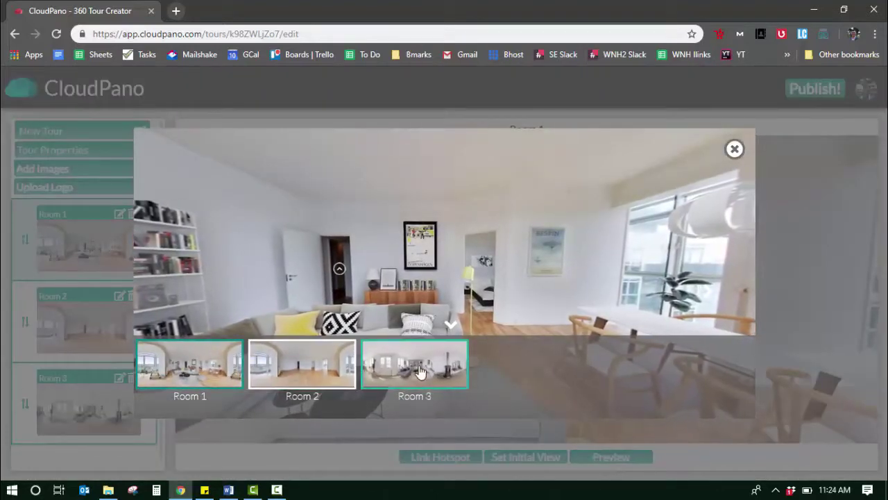
{"action": "left_click", "coordinate": [337, 270]}
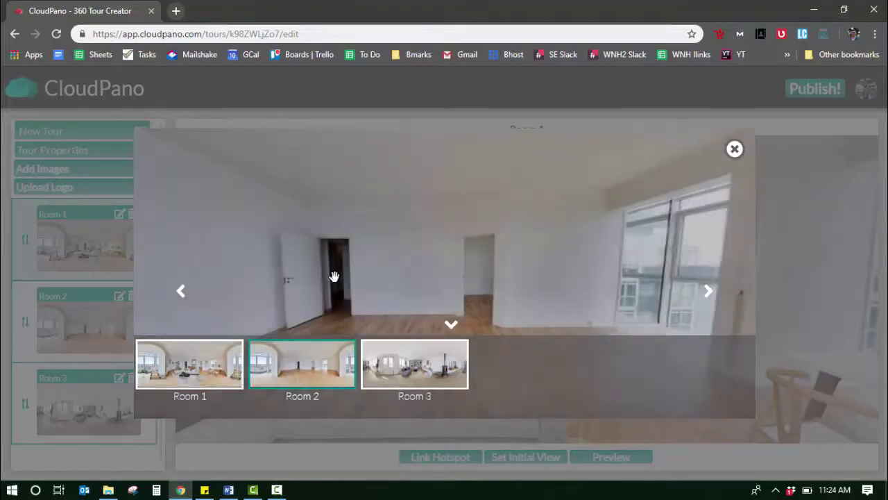
{"action": "left_click", "coordinate": [735, 149]}
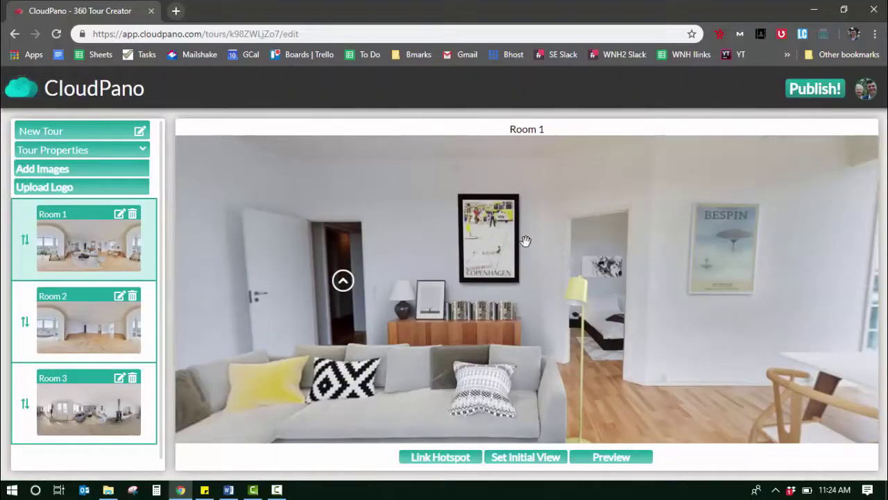
- Rename the tour to 'Demo Tour 1'
{"action": "left_click", "coordinate": [139, 131]}
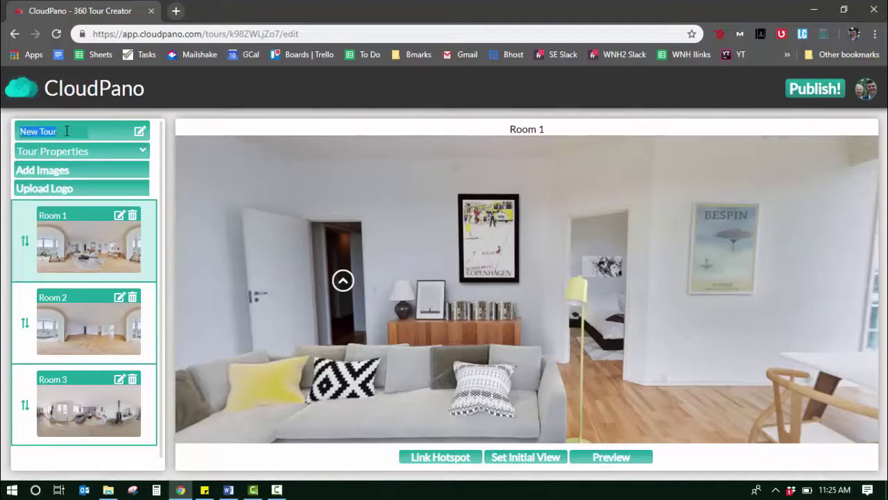
{"action": "type", "text": "Demo"}
{"action": "key", "text": "Return"}
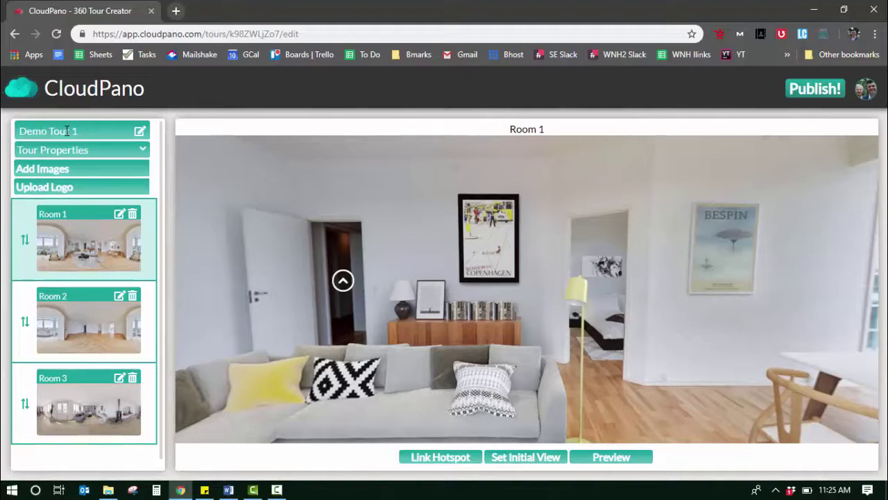
- Enter the contact person's name, phone number and e-mail address under Tour Properties
{"action": "left_click", "coordinate": [73, 150]}
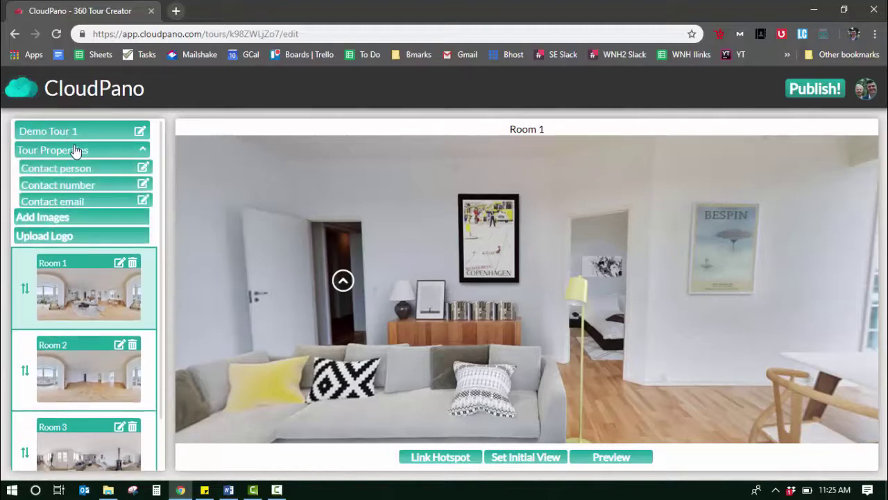
{"action": "left_click", "coordinate": [143, 168]}
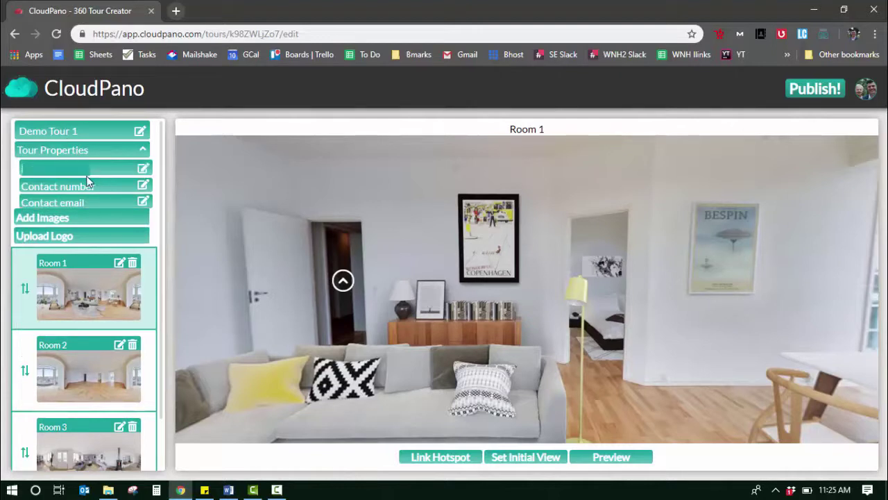
{"action": "type", "text": "Name Zach"}
{"action": "key", "text": "Return"}
{"action": "left_click", "coordinate": [89, 186]}
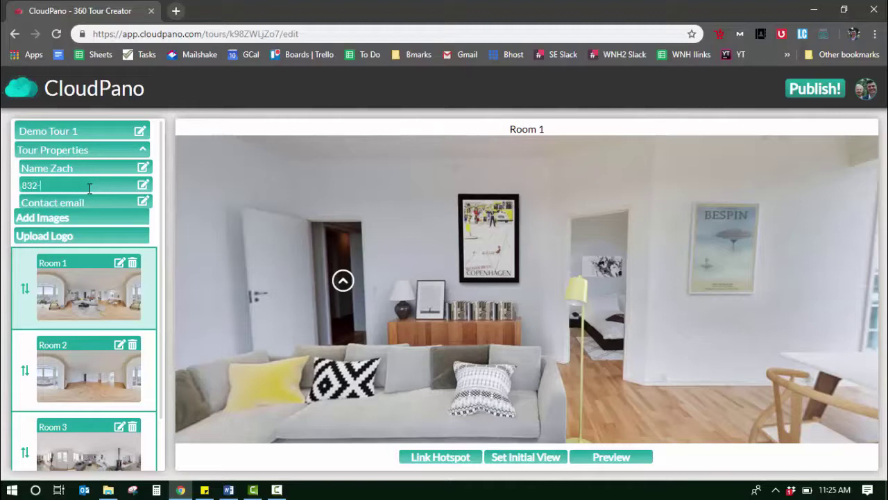
{"action": "key", "text": "Return"}
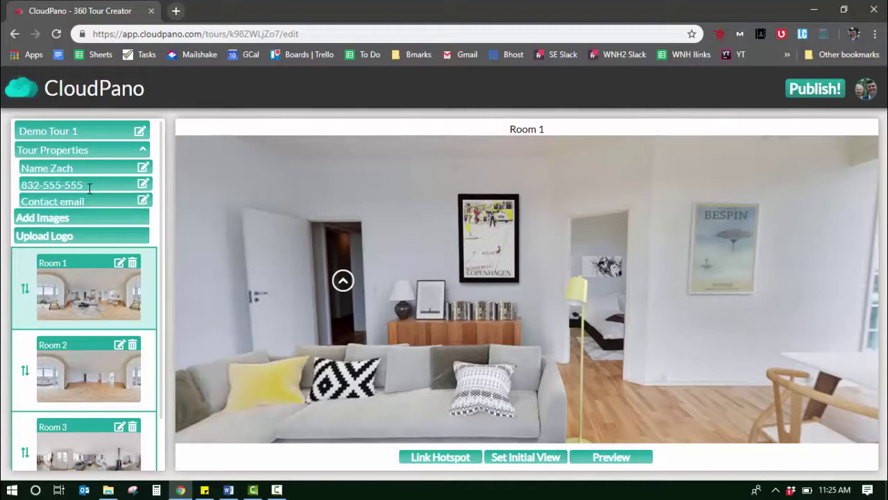
{"action": "left_click", "coordinate": [143, 186]}
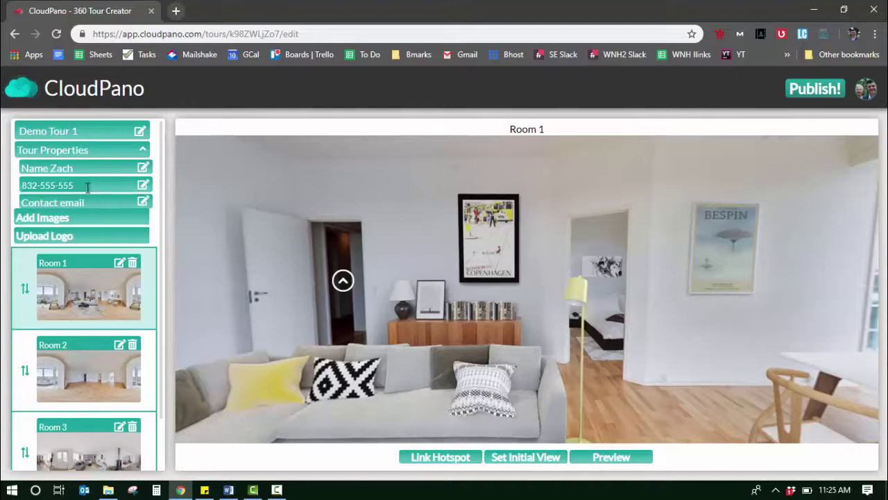
{"action": "type", "text": "5"}
{"action": "key", "text": "Return"}
{"action": "left_click", "coordinate": [141, 201]}
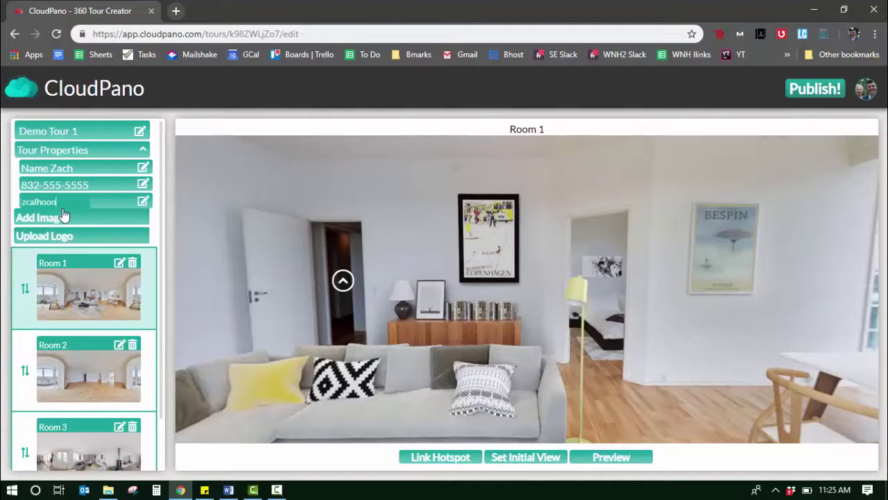
{"action": "key", "text": "Return"}
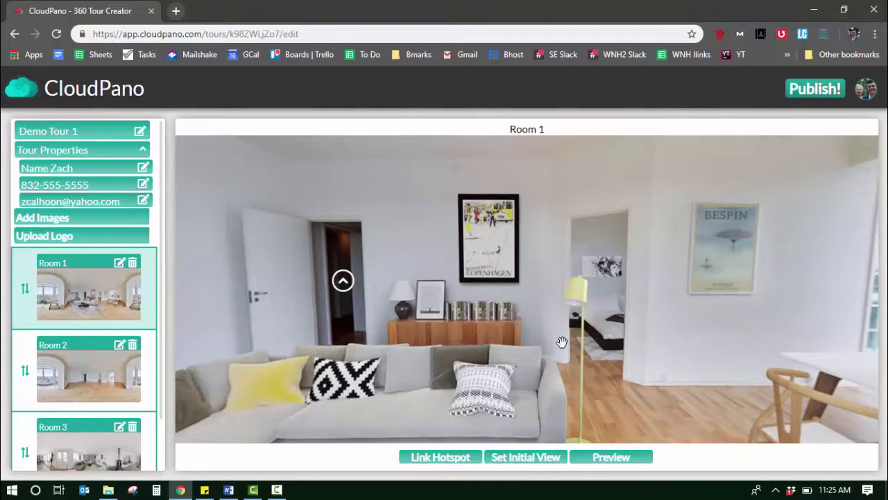
- In Room 2, add a hotspot on the right doorway linking back to Room 1
{"action": "left_click_drag", "start_coordinate": [575, 334], "coordinate": [583, 343]}
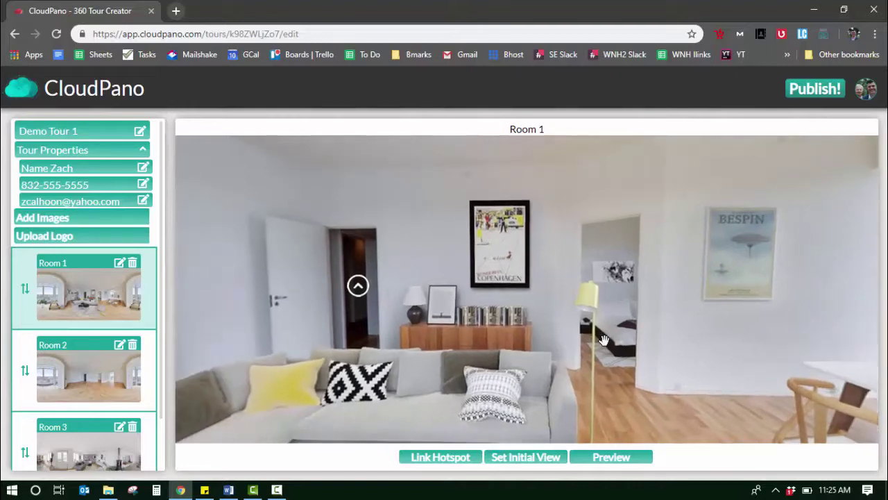
{"action": "left_click", "coordinate": [98, 390]}
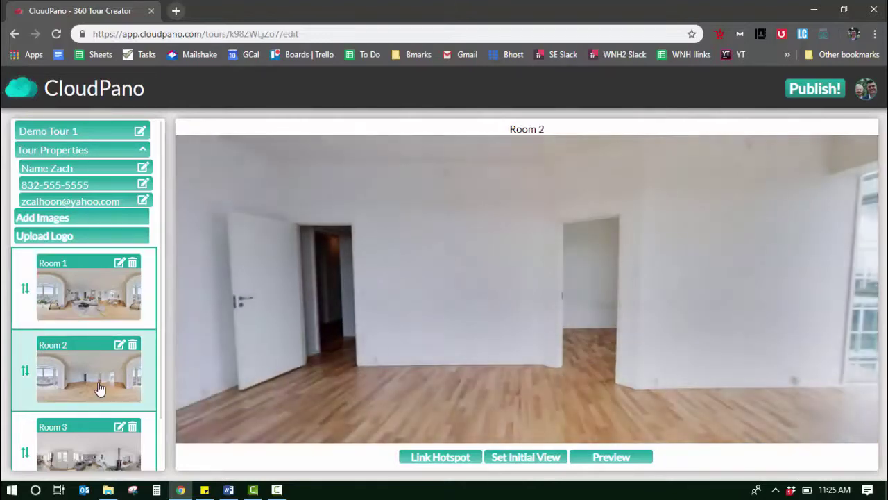
{"action": "left_click_drag", "start_coordinate": [502, 301], "coordinate": [609, 284]}
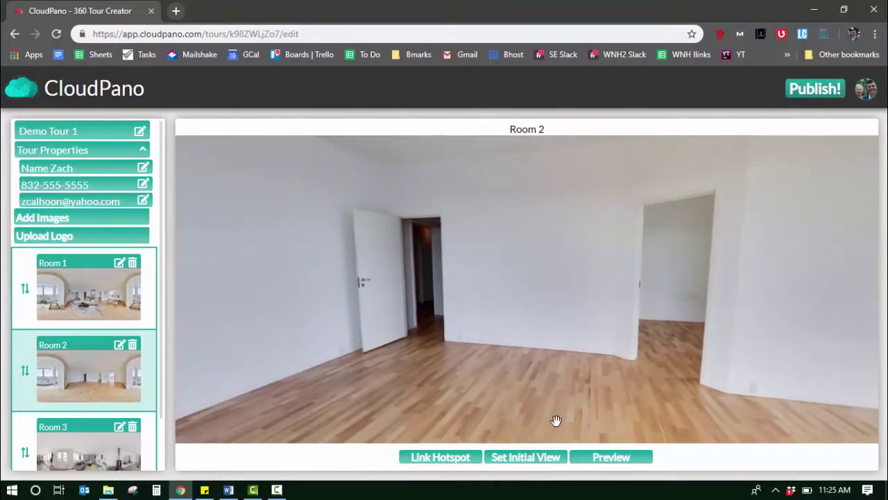
{"action": "left_click", "coordinate": [429, 460]}
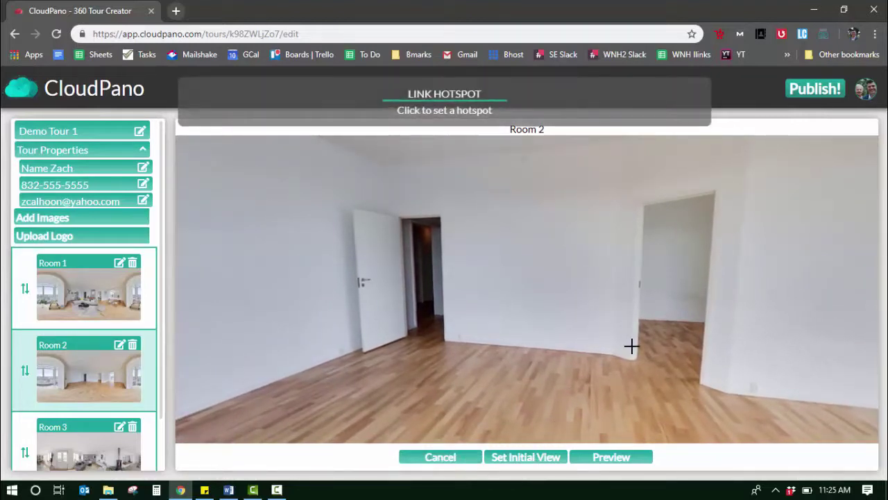
{"action": "left_click", "coordinate": [674, 296]}
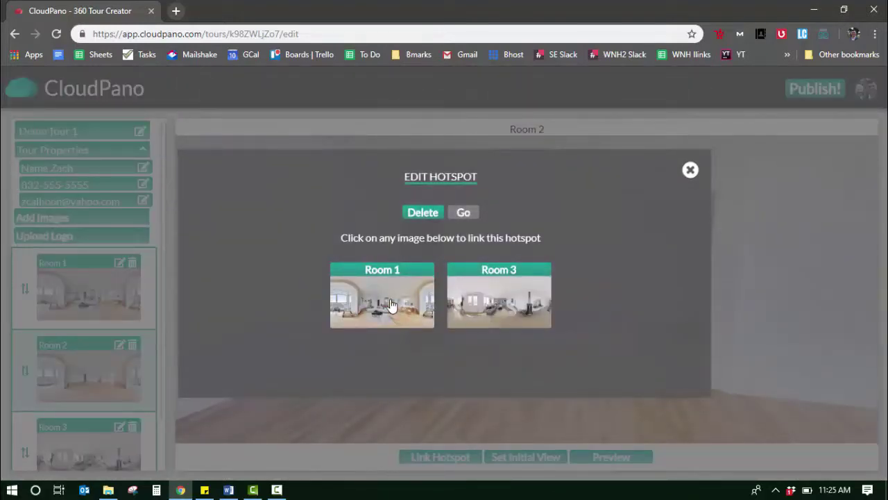
{"action": "left_click", "coordinate": [391, 305]}
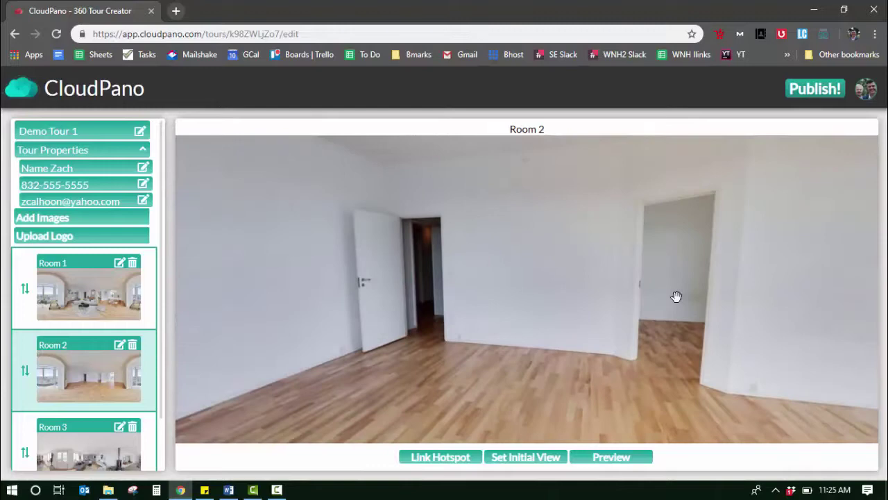
- Add a second Room 2 hotspot on the left doorway linking to Room 3
{"action": "left_click", "coordinate": [443, 458]}
{"action": "left_click", "coordinate": [436, 288]}
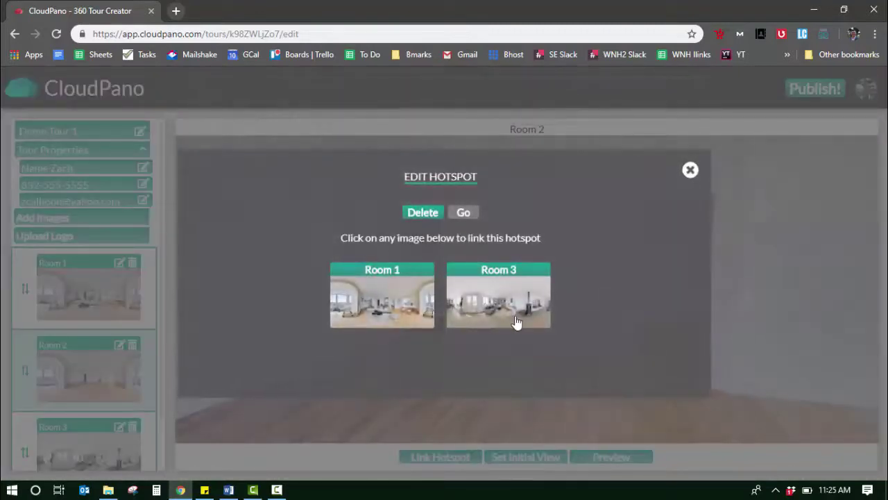
{"action": "left_click", "coordinate": [516, 321]}
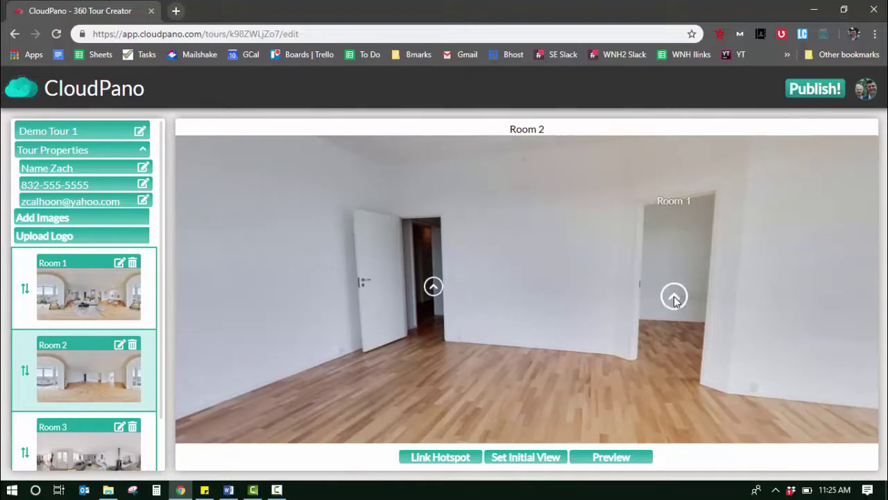
{"action": "left_click_drag", "start_coordinate": [535, 337], "coordinate": [481, 326]}
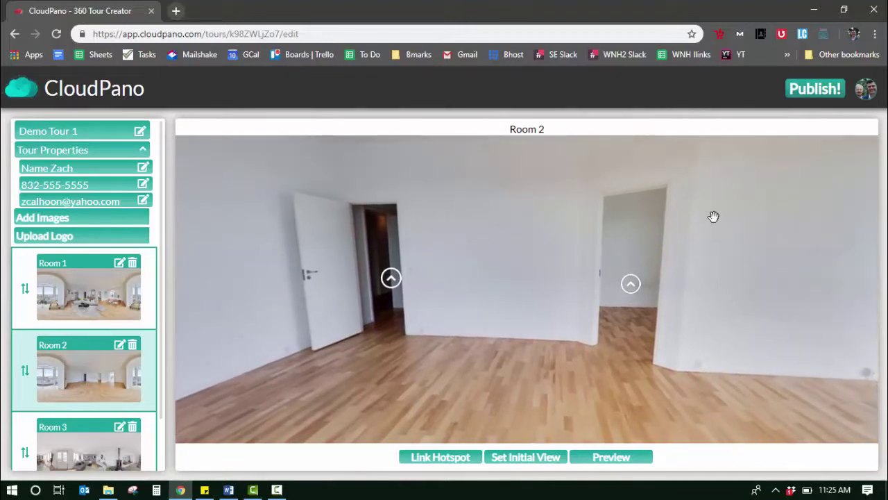
- Rotate Room 1 to a new angle and save it as Room 1's initial view
{"action": "left_click", "coordinate": [107, 291]}
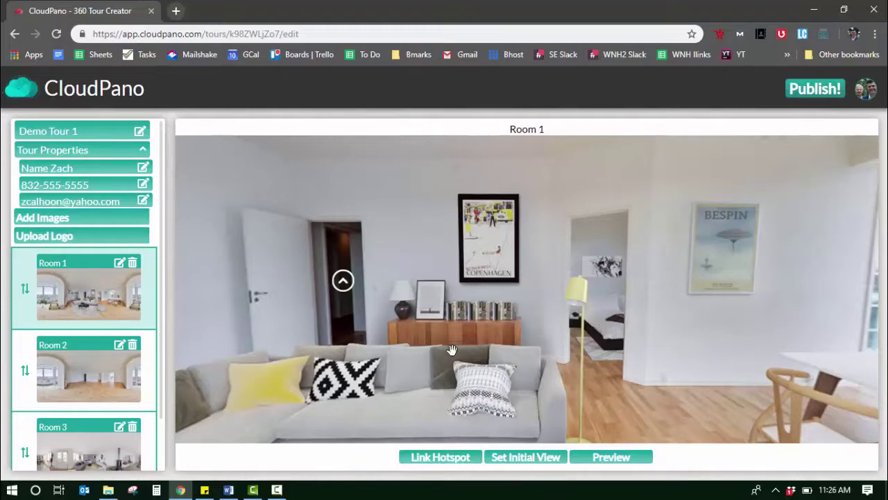
{"action": "left_click_drag", "start_coordinate": [451, 349], "coordinate": [386, 310]}
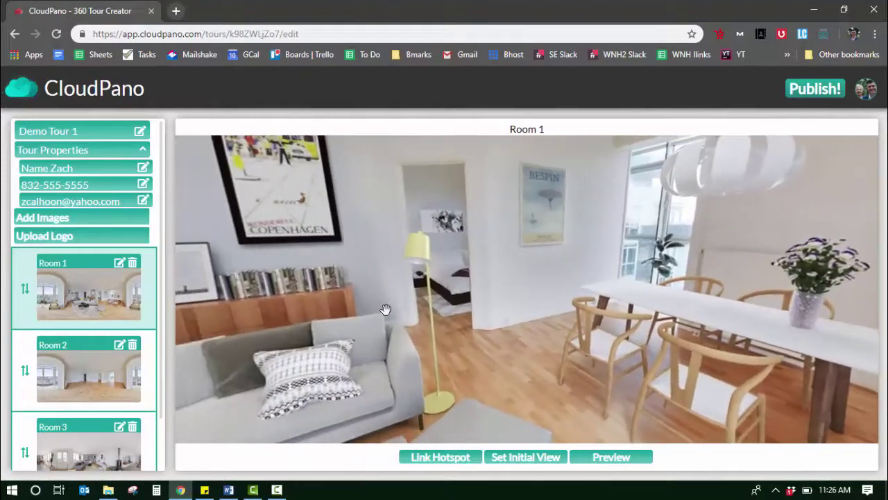
{"action": "left_click", "coordinate": [523, 458]}
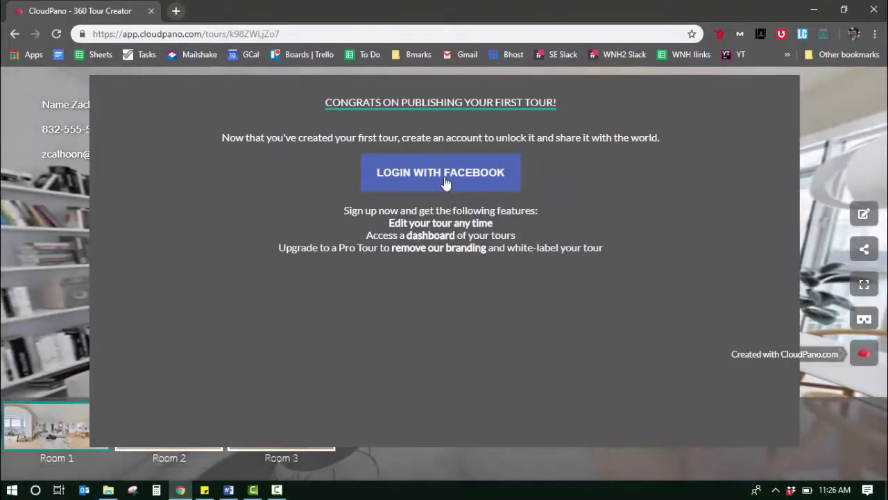
- Decline the $10 branding-removal payment and copy the published tour's direct link
{"action": "left_click", "coordinate": [446, 183]}
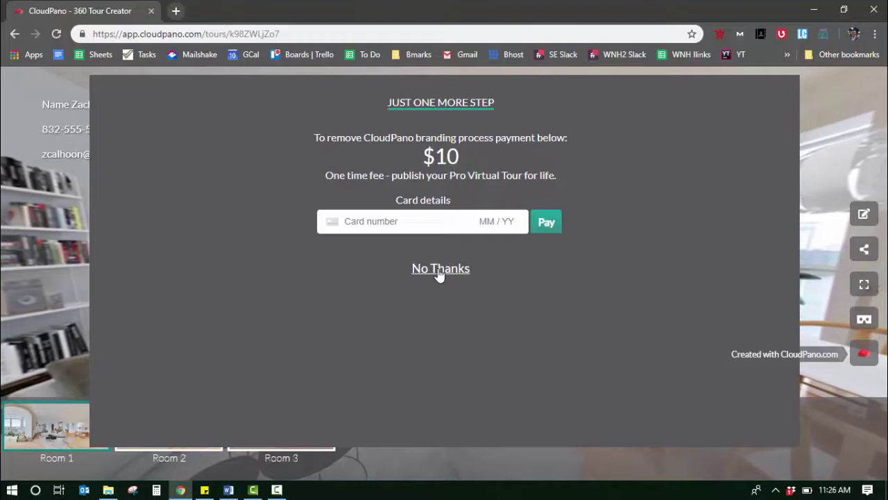
{"action": "left_click", "coordinate": [439, 269]}
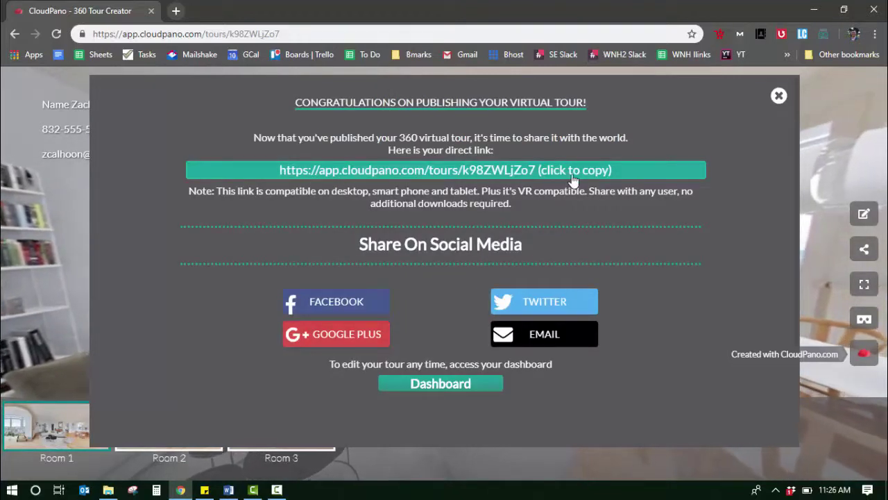
{"action": "left_click", "coordinate": [482, 172]}
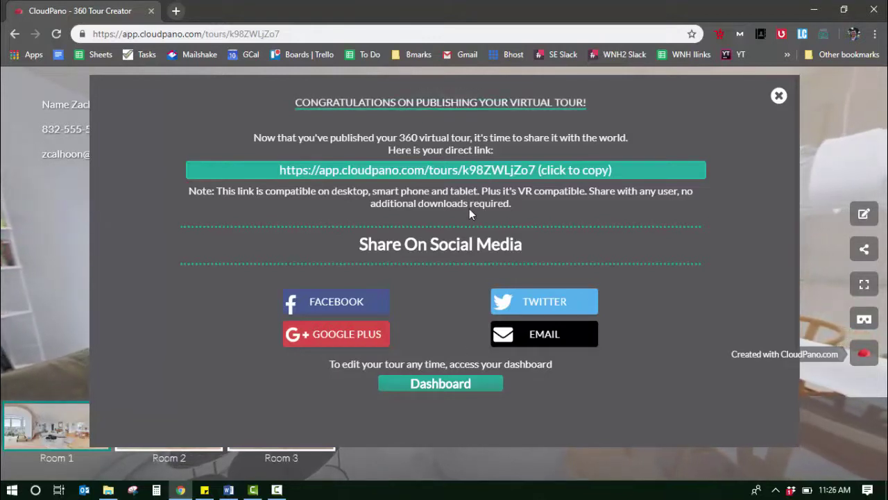
{"action": "scroll", "coordinate": [449, 365], "scroll_direction": "down", "scroll_amount": 1}
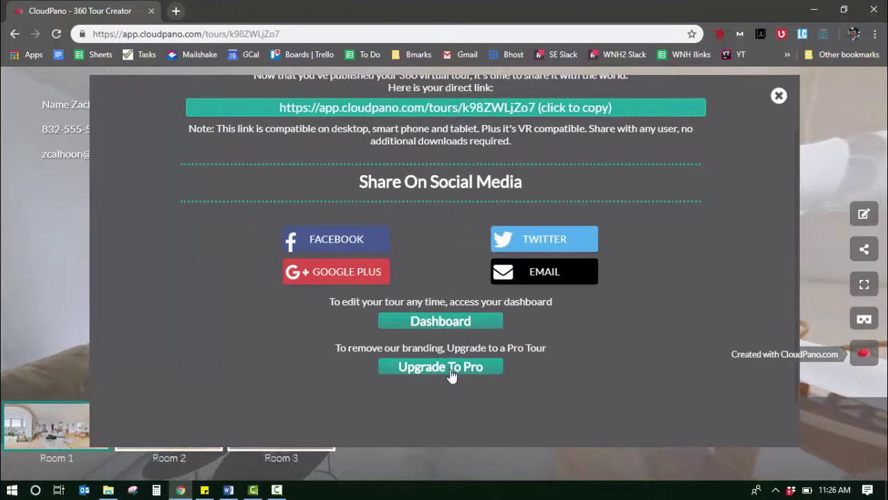
{"action": "scroll", "coordinate": [454, 371], "scroll_direction": "up", "scroll_amount": 1}
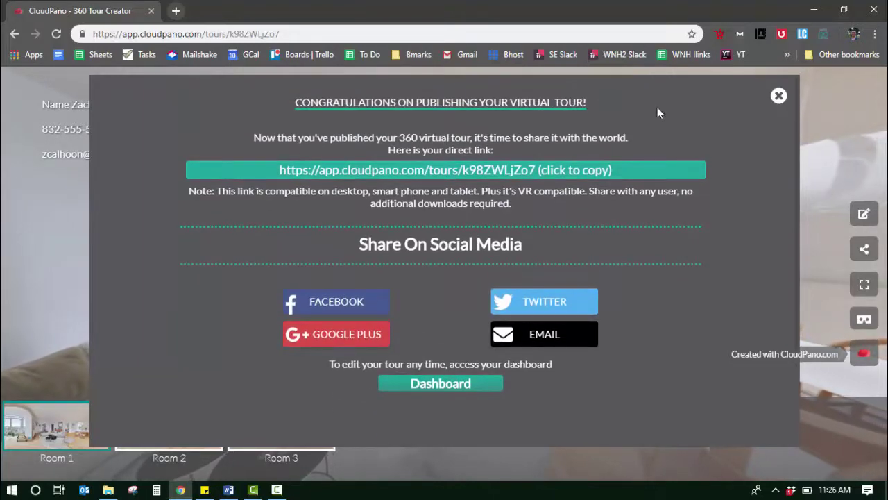
- Close the share panel, follow the doorway hotspot out of Room 1, and look around Room 3
{"action": "left_click", "coordinate": [778, 97]}
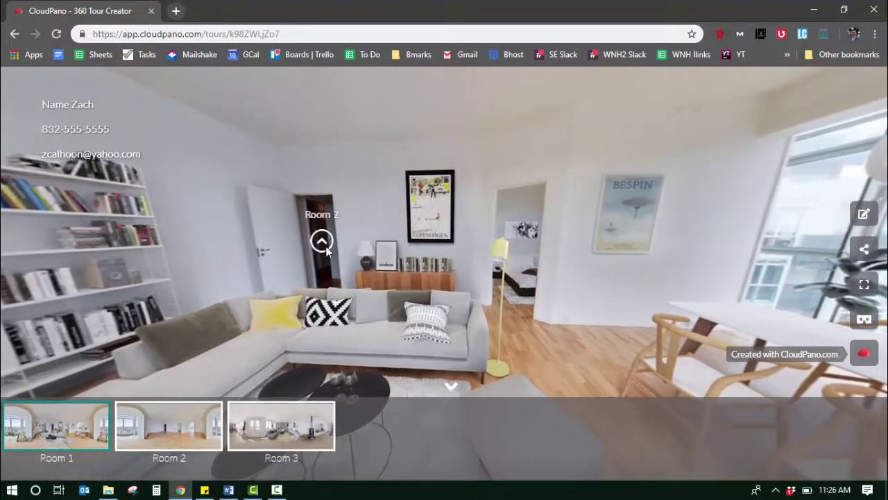
{"action": "left_click", "coordinate": [322, 243]}
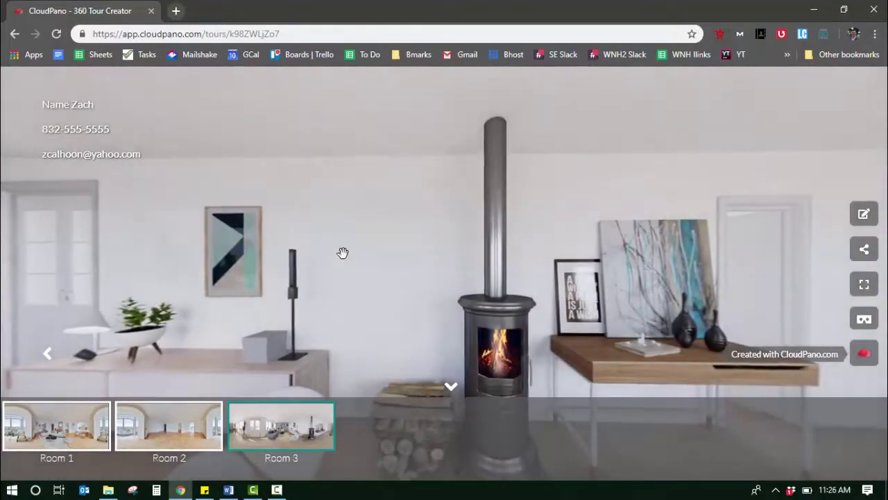
{"action": "left_click_drag", "start_coordinate": [343, 253], "coordinate": [422, 252]}
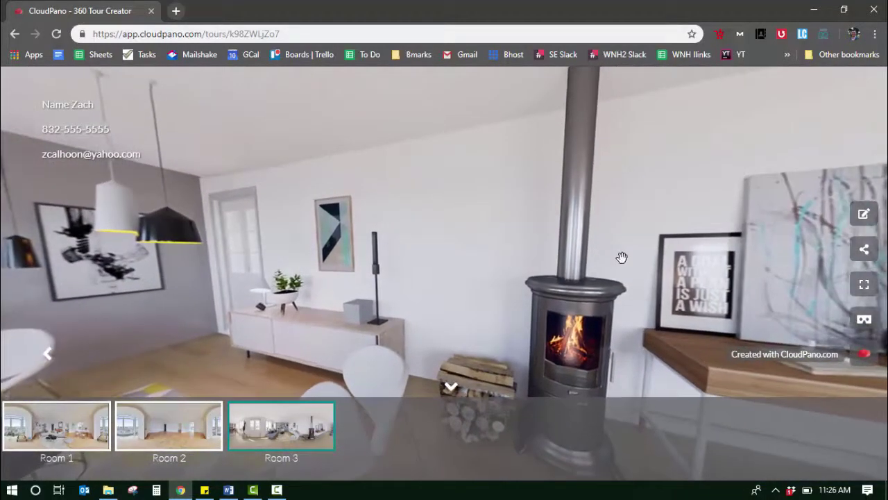